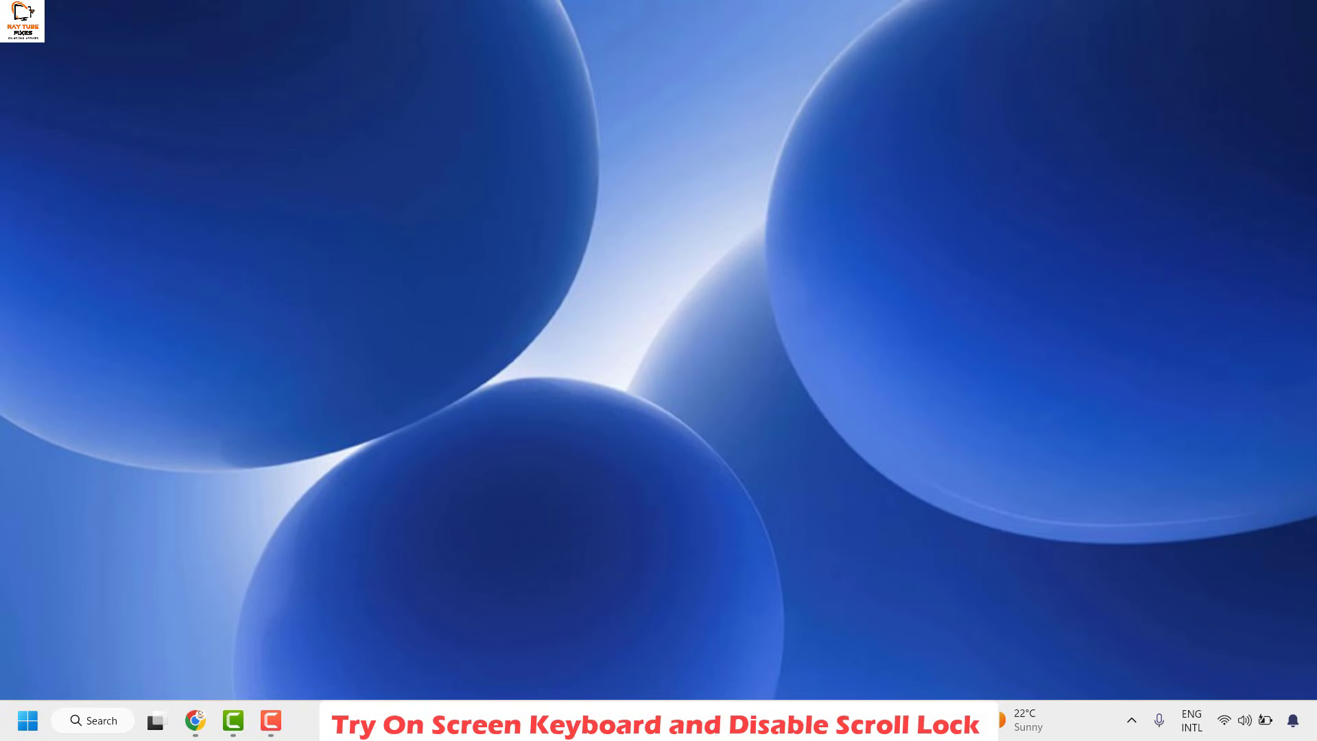
Search Windows for 'osk' and launch the On-Screen Keyboard.
{"action": "left_click", "coordinate": [90, 721]}
{"action": "type", "text": "o"}
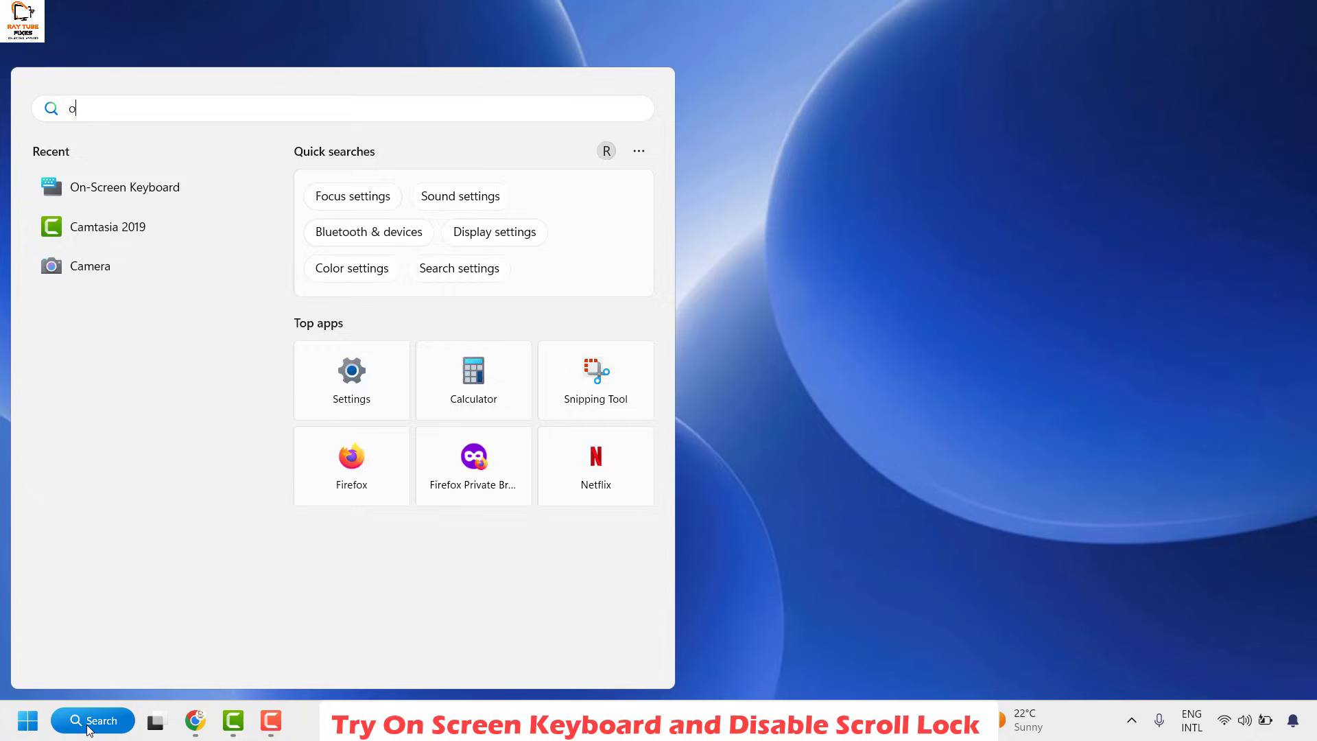
{"action": "type", "text": "sk"}
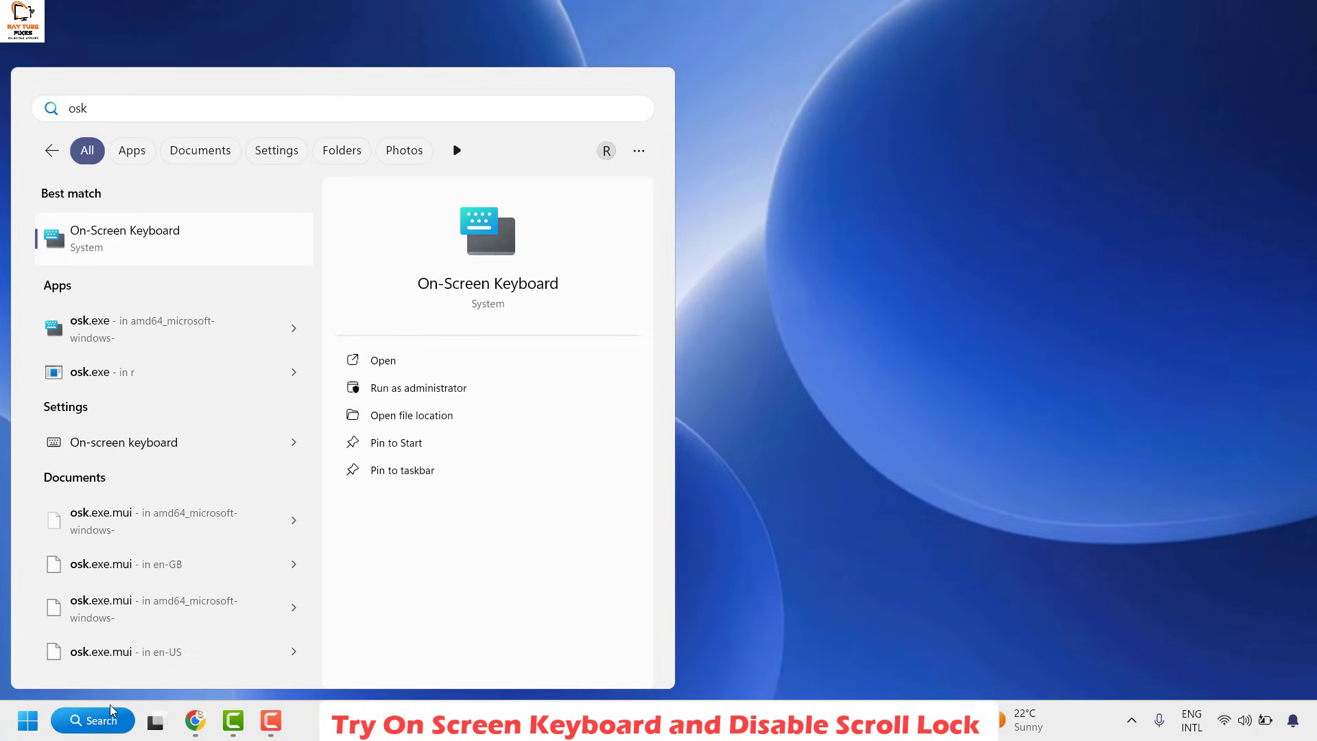
{"action": "left_click", "coordinate": [142, 239]}
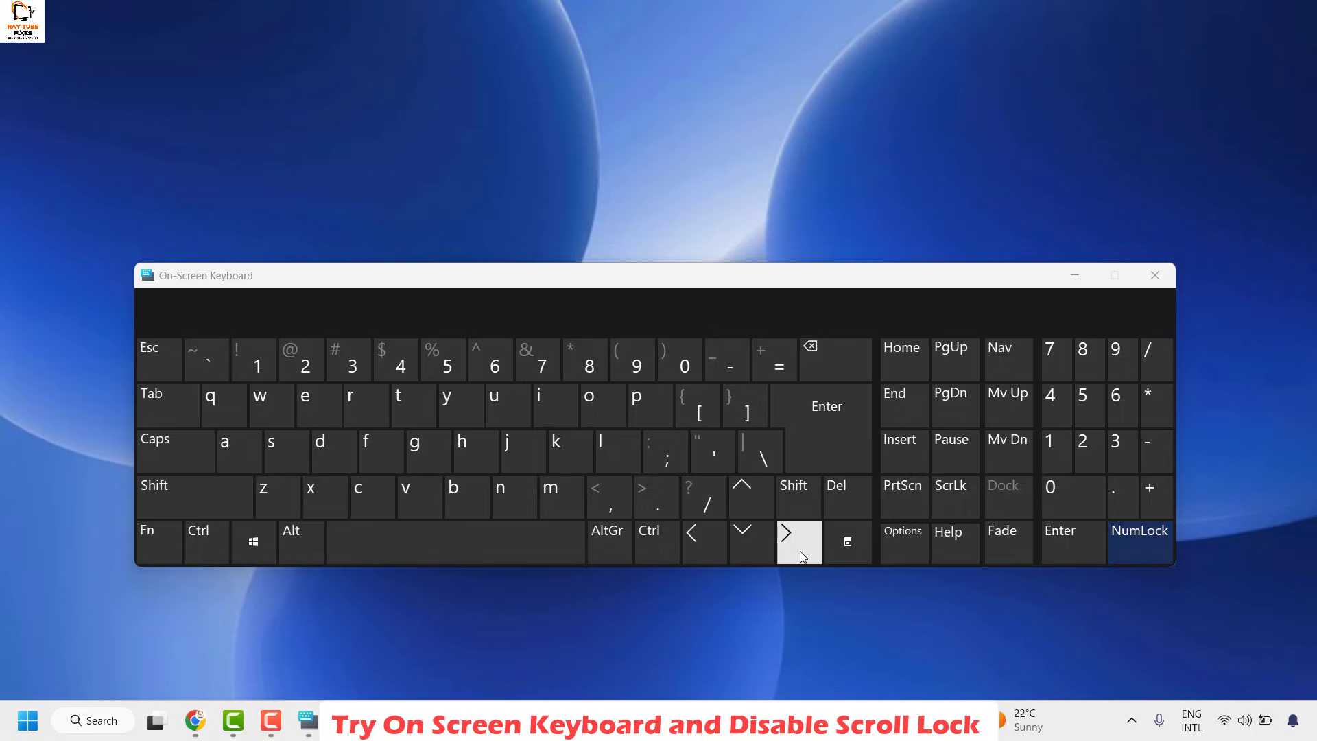
Toggle Scroll Lock on and back off, then close the On-Screen Keyboard.
{"action": "left_click", "coordinate": [956, 512]}
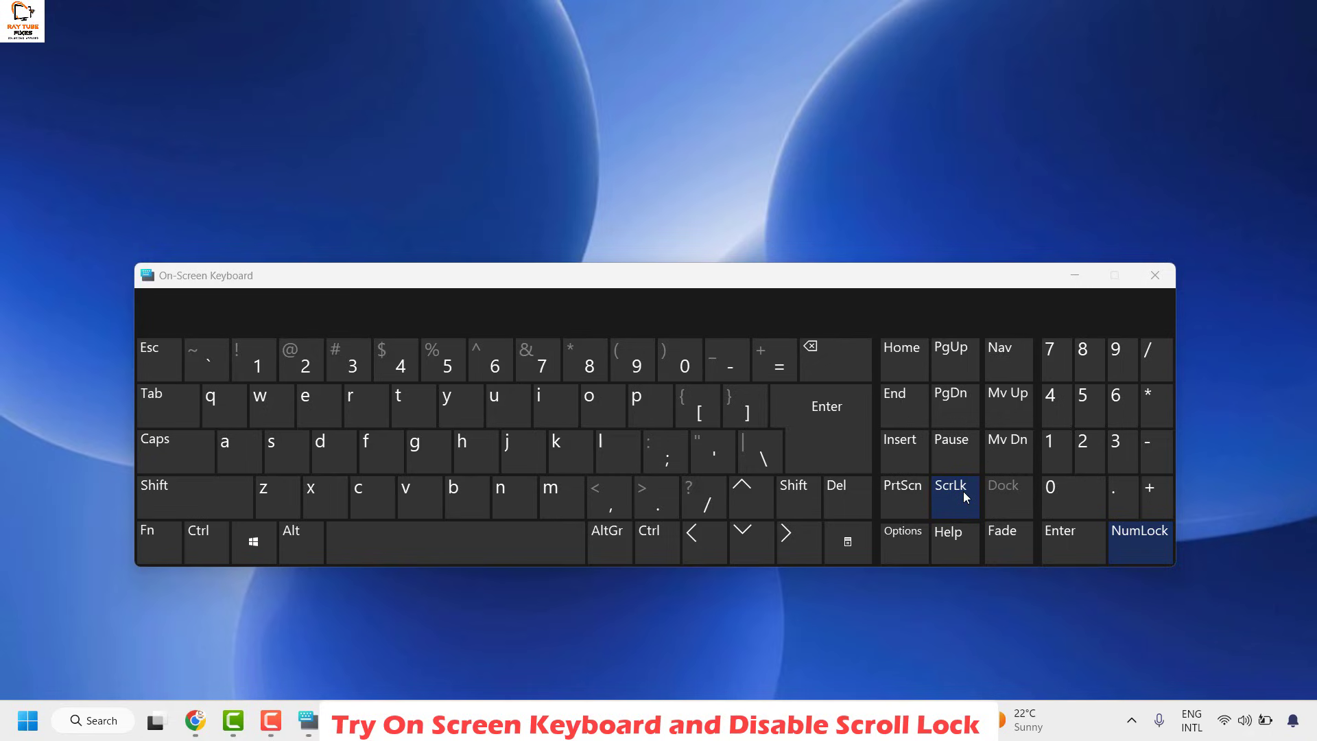
{"action": "left_click", "coordinate": [957, 514]}
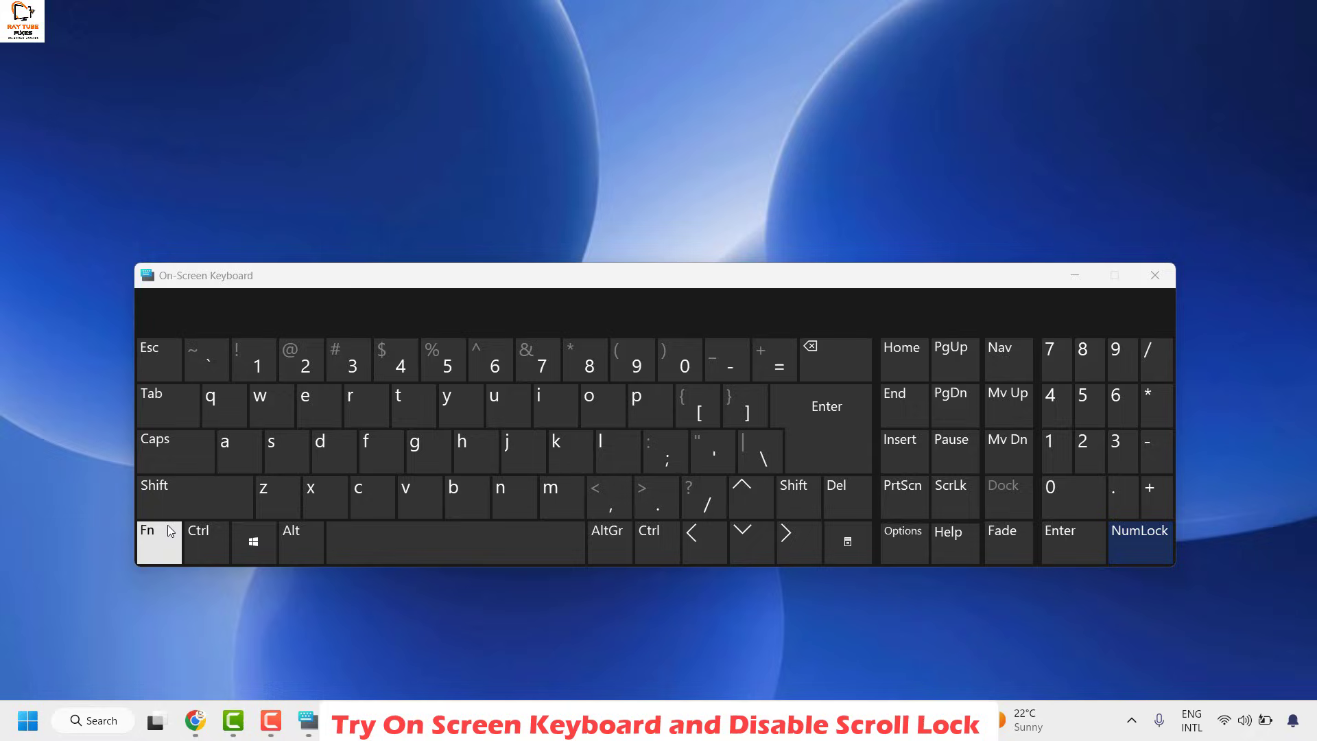
{"action": "left_click", "coordinate": [1155, 279]}
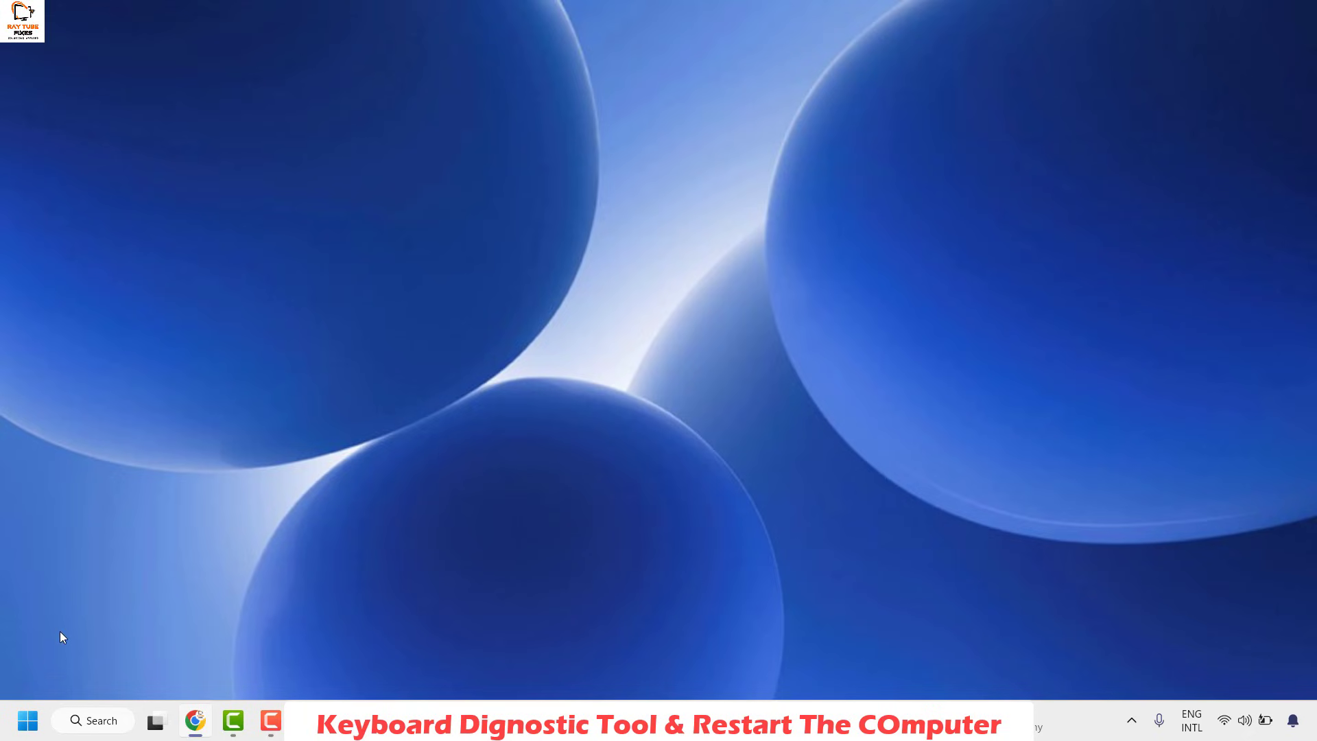
Run 'msdt.exe -id KeyboardDiagnostic' from the Run prompt to open the Keyboard troubleshooter.
{"action": "right_click", "coordinate": [33, 725]}
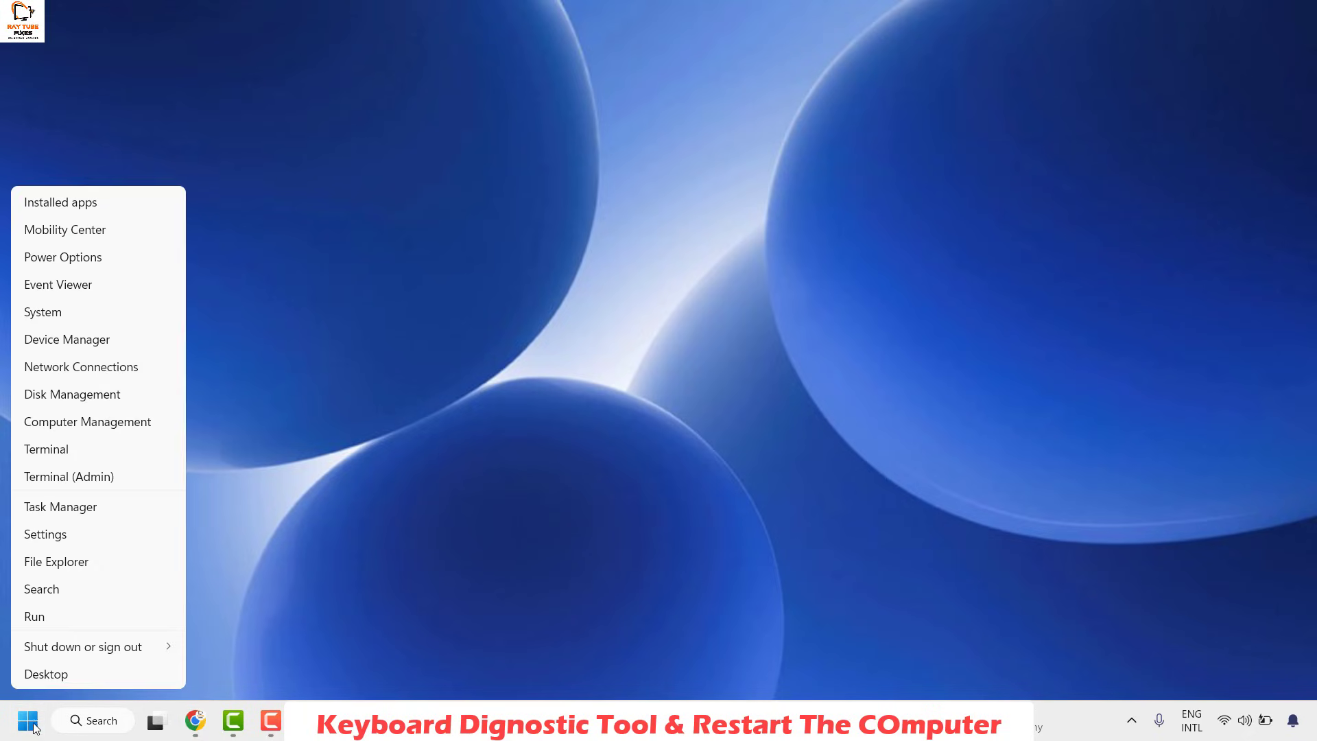
{"action": "left_click", "coordinate": [58, 615]}
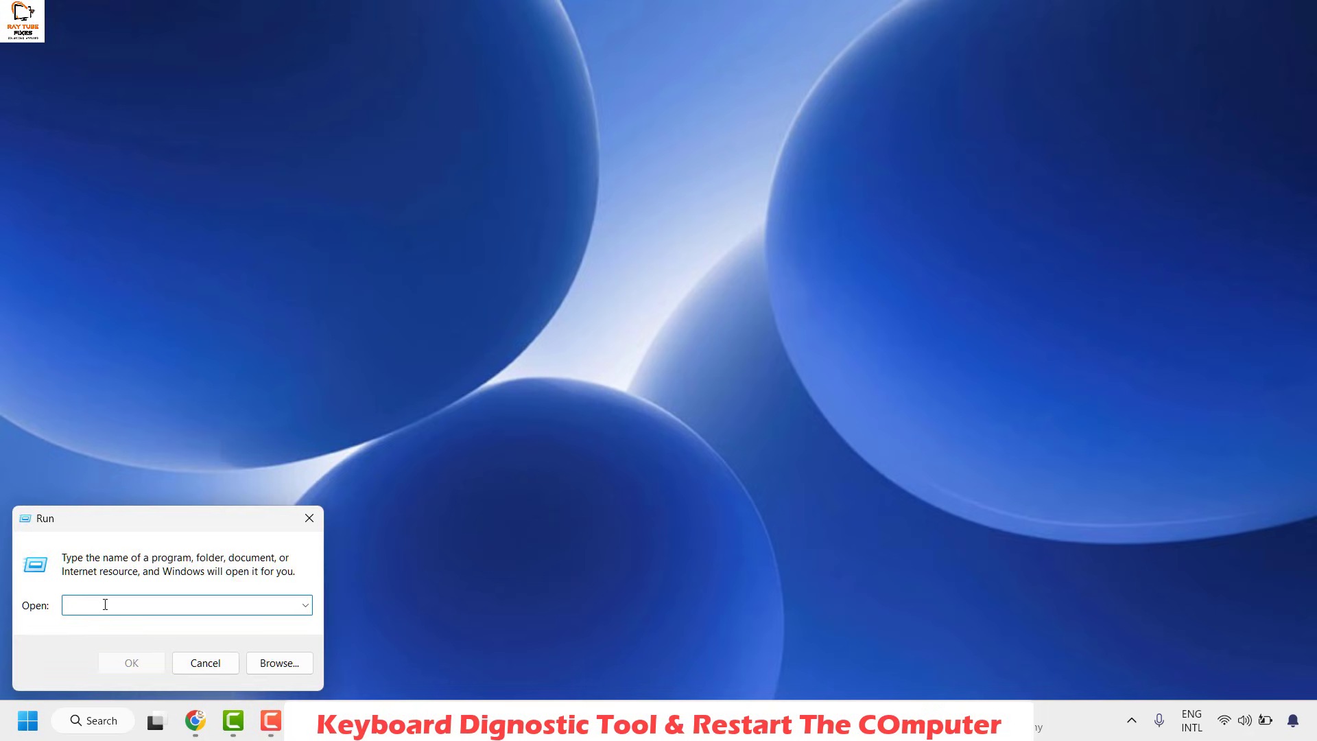
{"action": "type", "text": "msdt.exe -id KeyboardDiagnostic"}
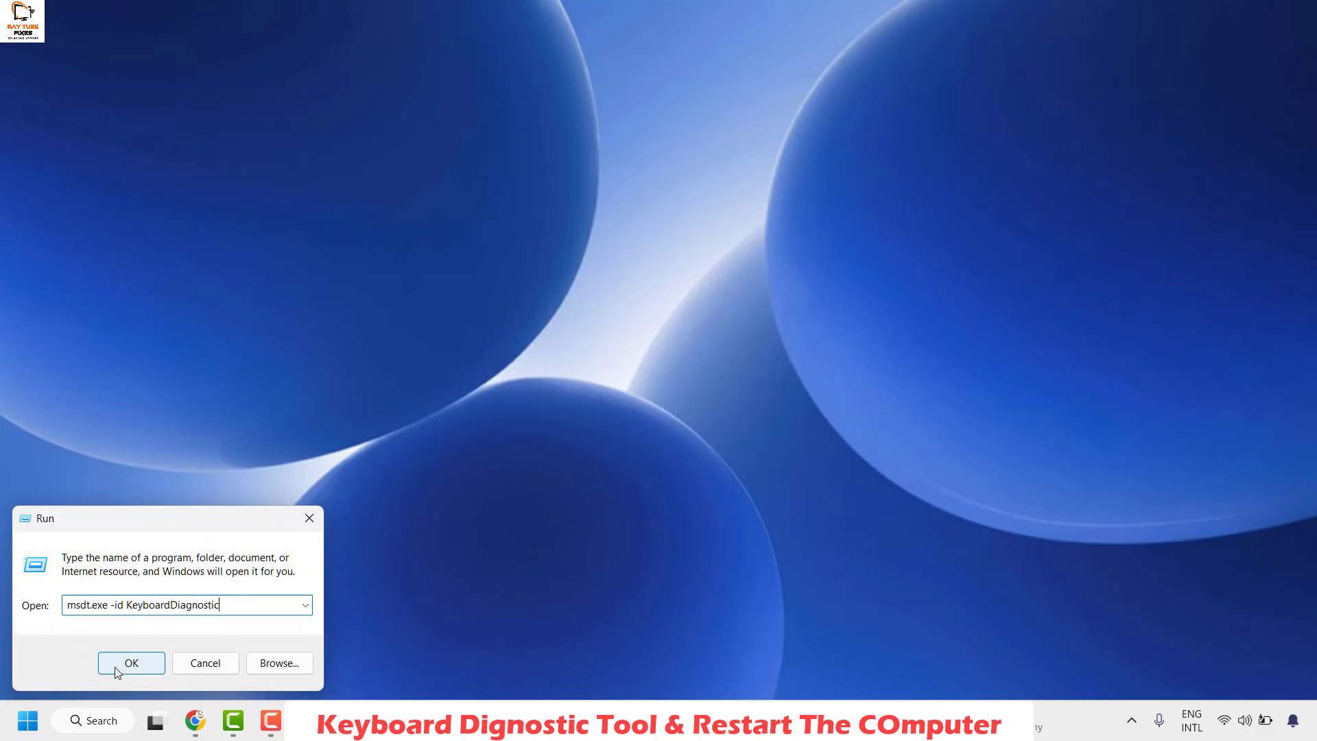
{"action": "left_click", "coordinate": [119, 669]}
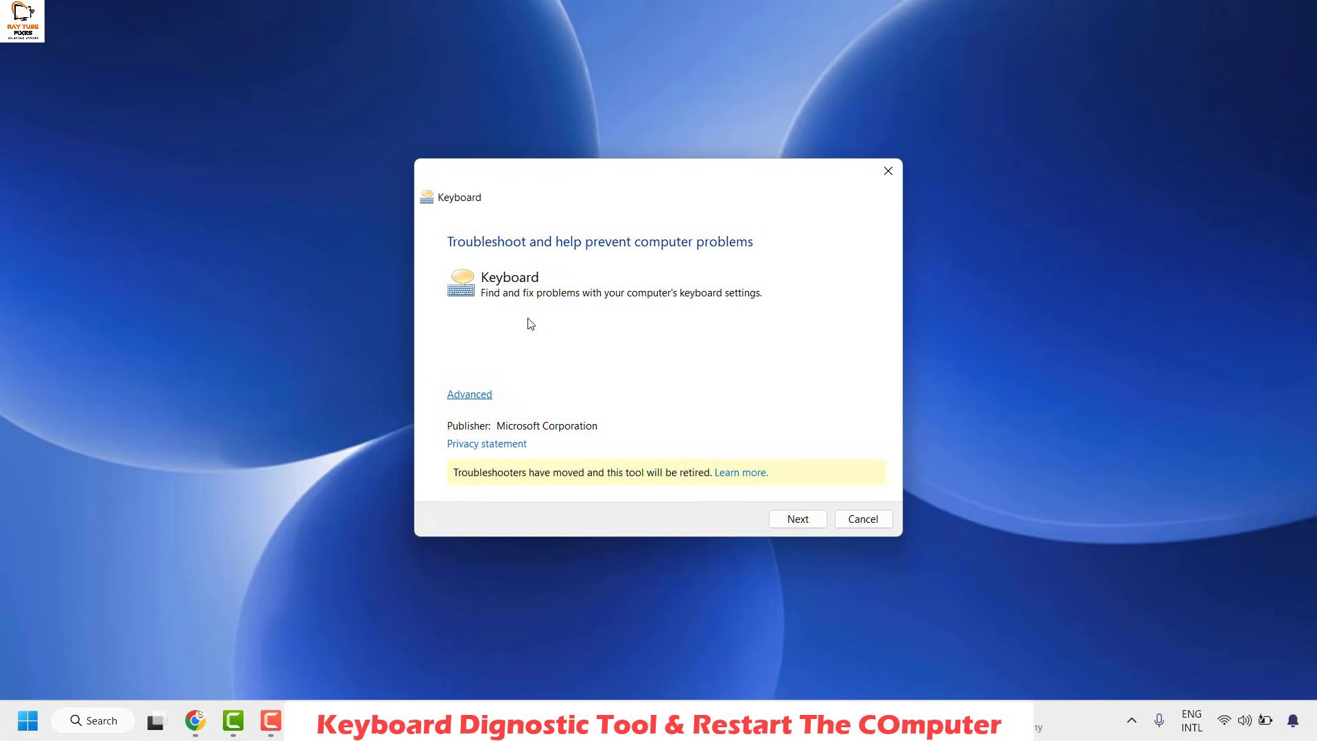
Keep 'Apply repairs automatically' on under Advanced and start the keyboard scan.
{"action": "left_click", "coordinate": [472, 394]}
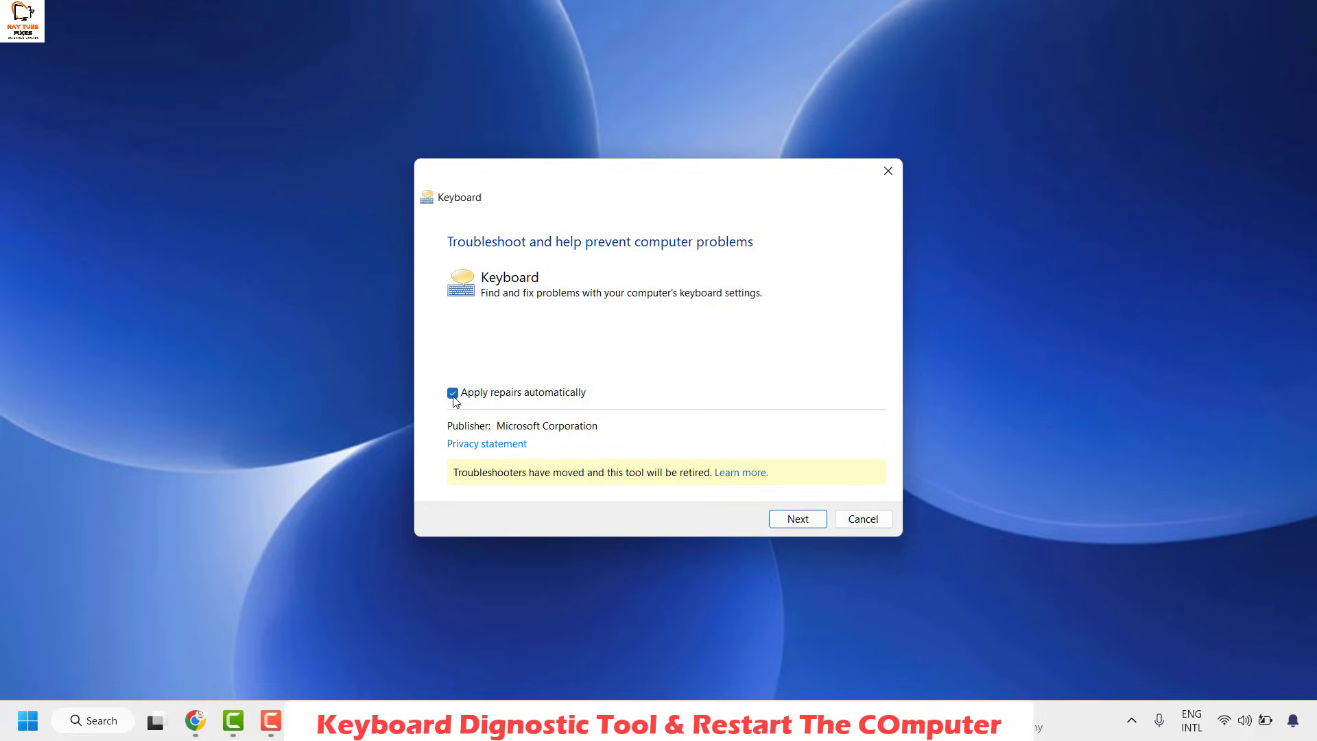
{"action": "left_click", "coordinate": [795, 520]}
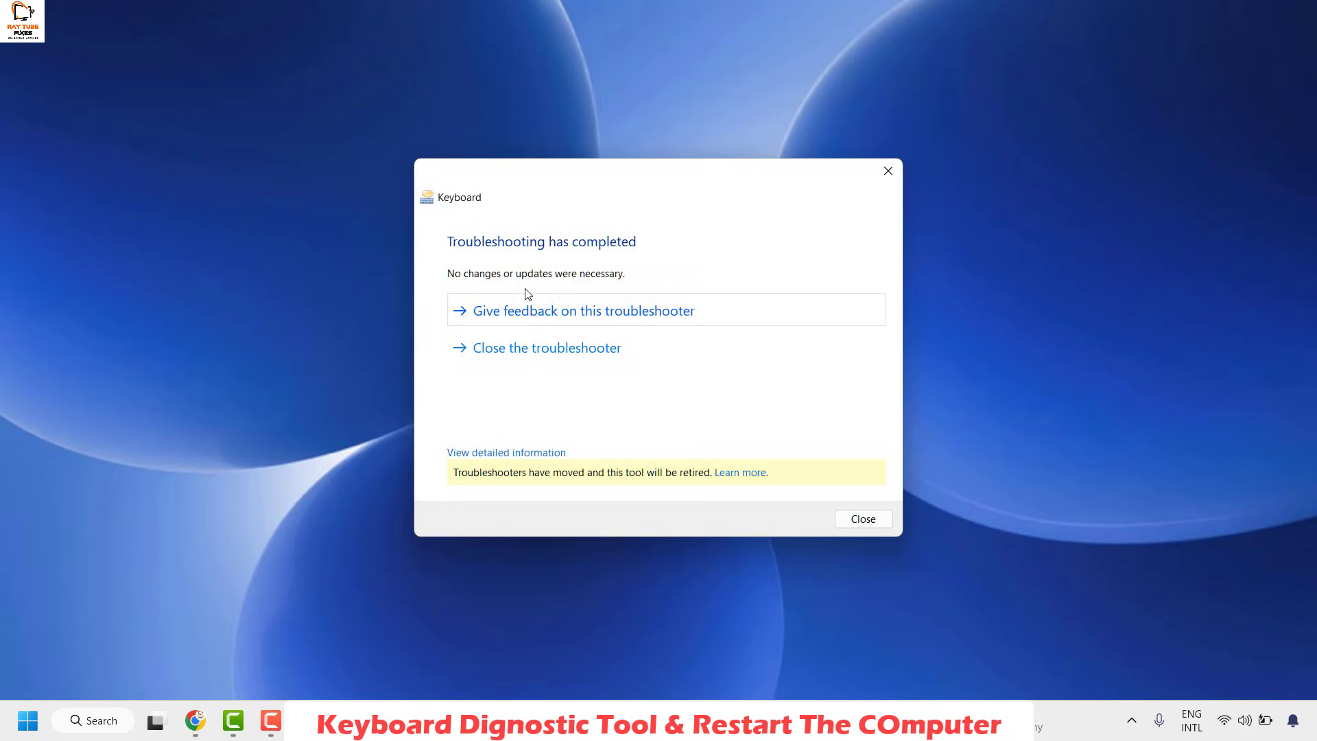
Close the finished Keyboard troubleshooter, leaving the desktop clear.
{"action": "left_click", "coordinate": [534, 358]}
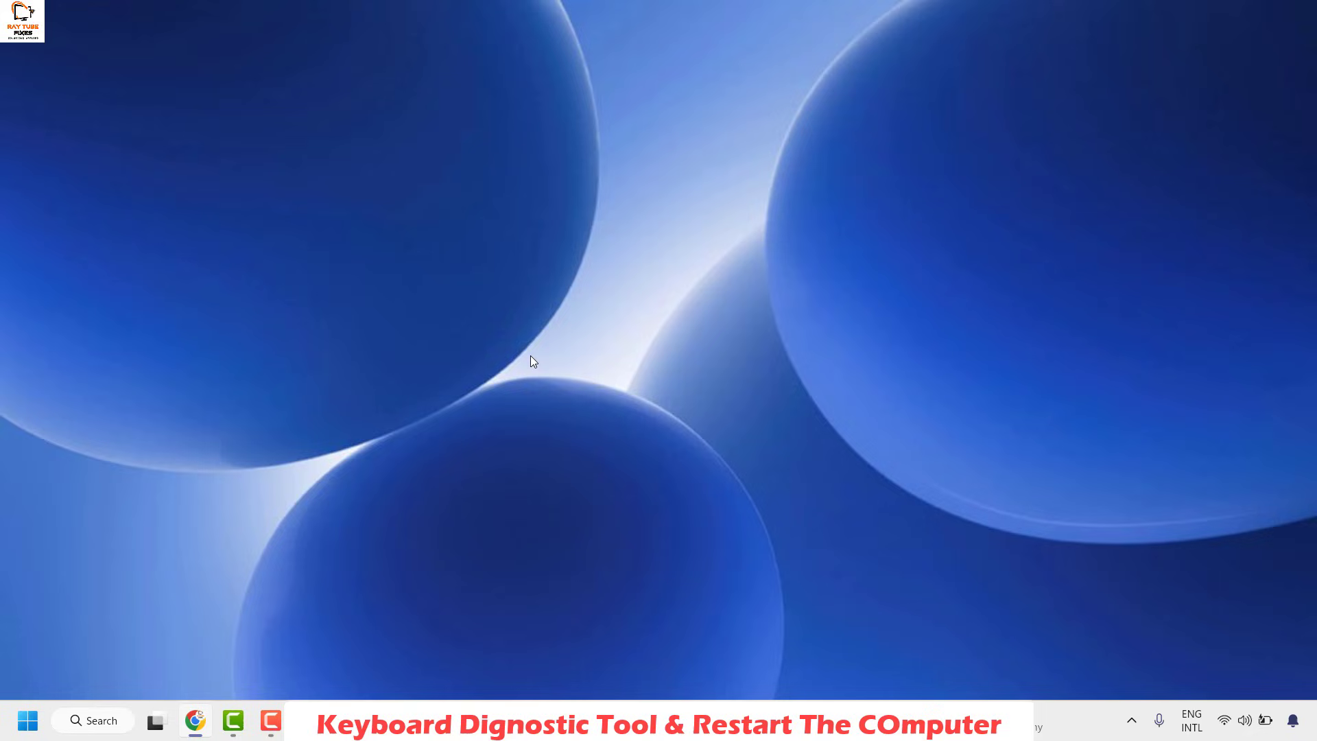